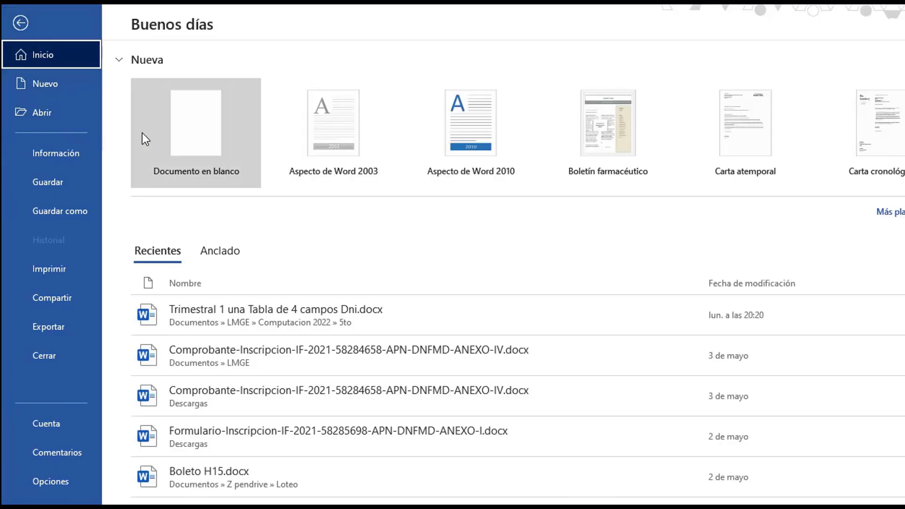
Step: Create a blank document with Normal margins, portrait orientation and A4 paper size
{"action": "left_click", "coordinate": [170, 133]}
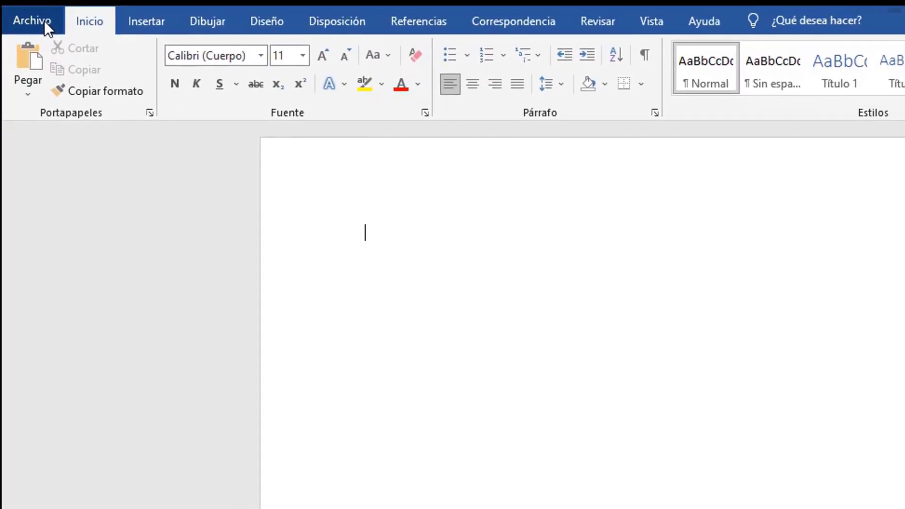
{"action": "left_click", "coordinate": [352, 24]}
{"action": "left_click", "coordinate": [35, 96]}
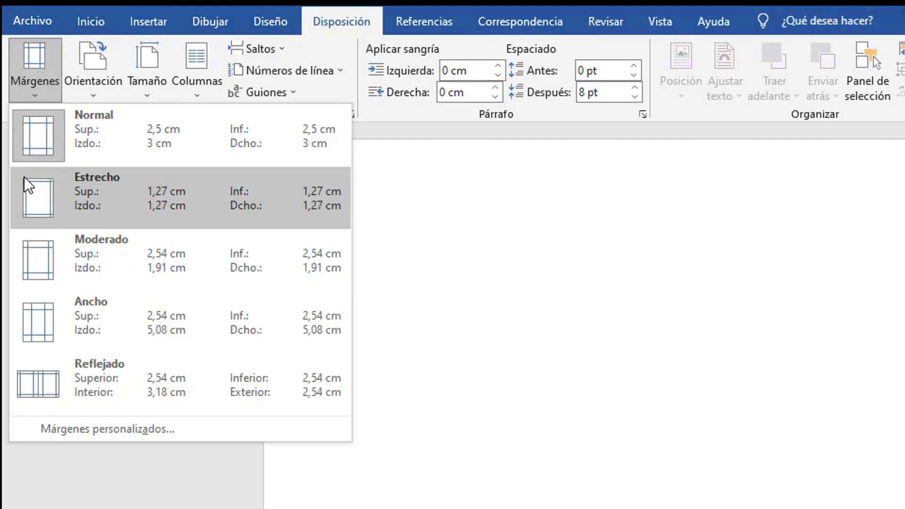
{"action": "left_click", "coordinate": [30, 143]}
{"action": "left_click", "coordinate": [109, 81]}
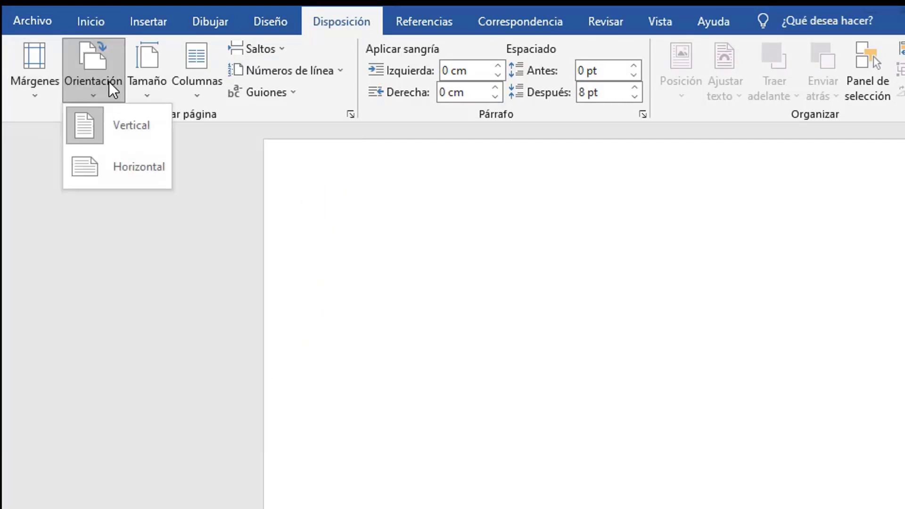
{"action": "left_click", "coordinate": [103, 125]}
{"action": "left_click", "coordinate": [151, 77]}
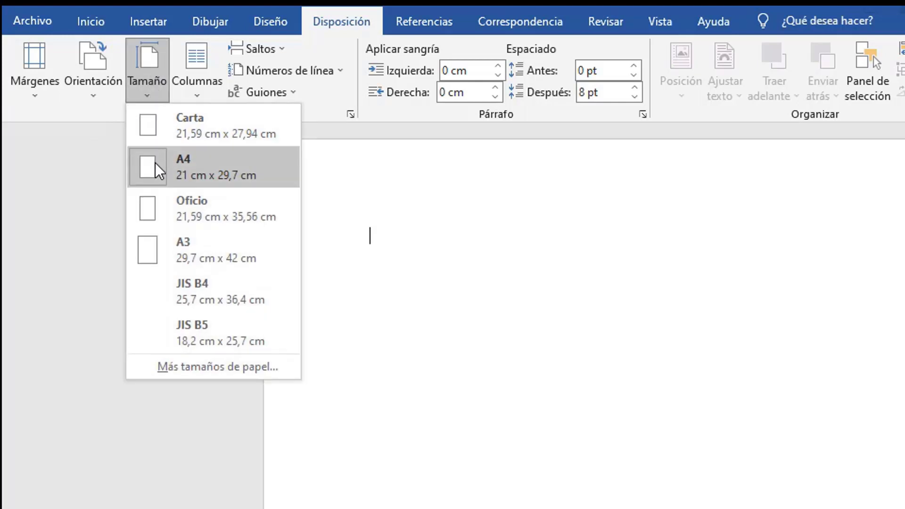
{"action": "left_click", "coordinate": [154, 162]}
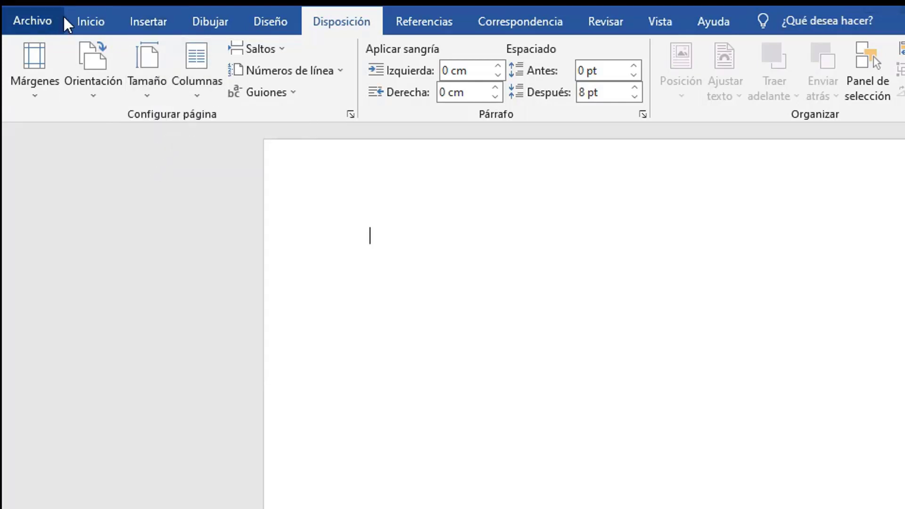
Step: Set the typing font to Times New Roman, size 12
{"action": "left_click", "coordinate": [88, 22]}
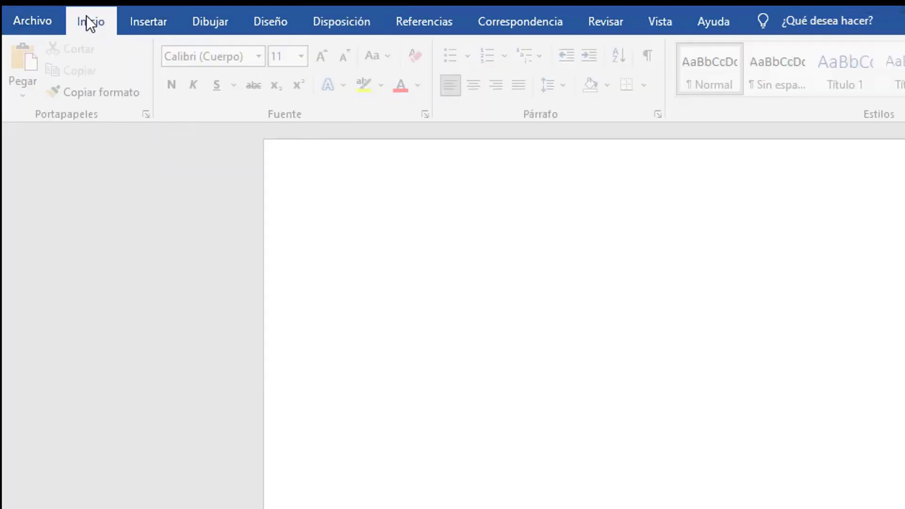
{"action": "left_click", "coordinate": [264, 56]}
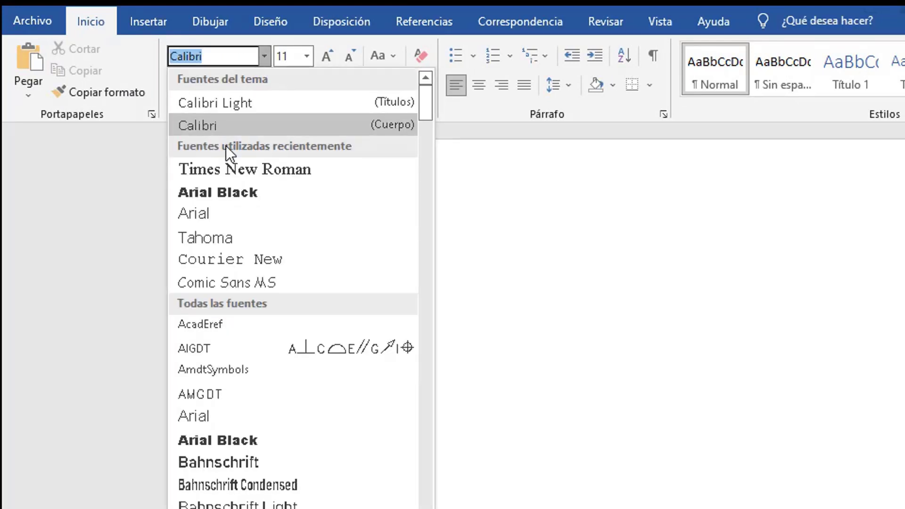
{"action": "left_click", "coordinate": [222, 173]}
{"action": "left_click", "coordinate": [309, 57]}
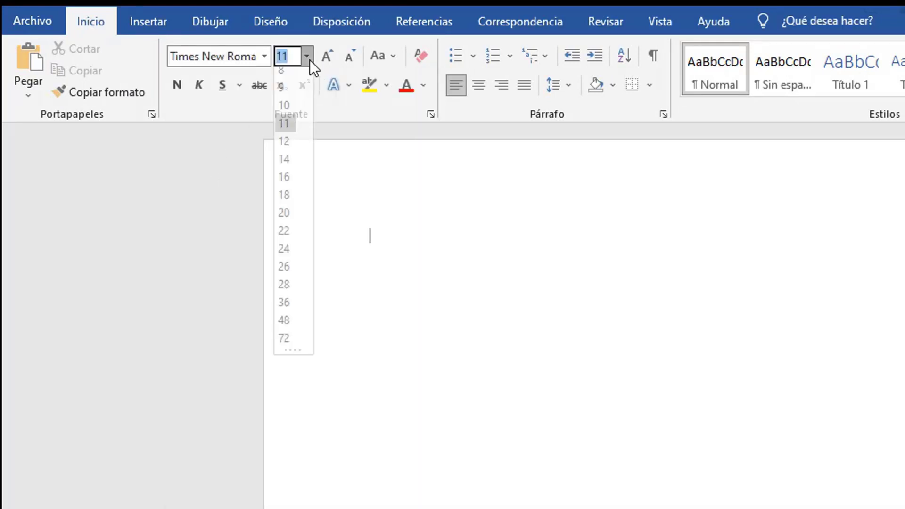
{"action": "left_click", "coordinate": [291, 150]}
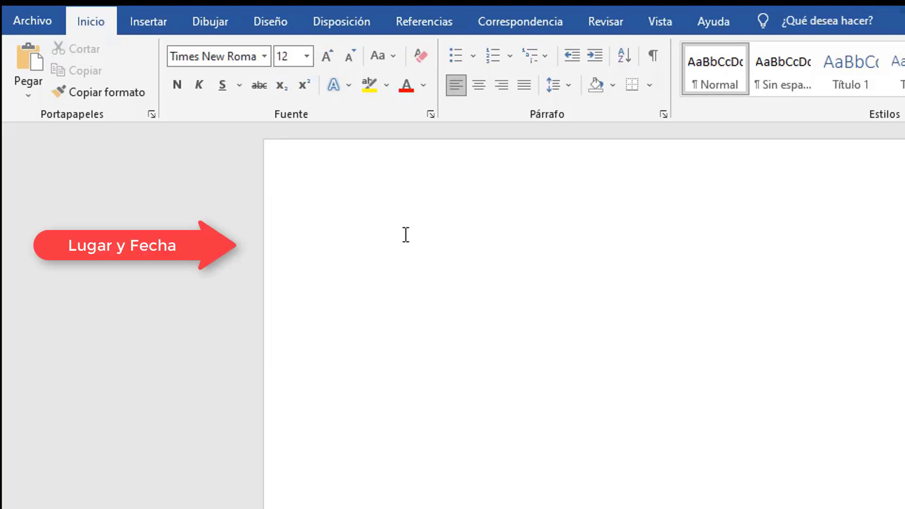
Step: Type 'Mendoza 25 de Junio del 2022' right-aligned and add blank lines below it
{"action": "type", "text": "Mendoza "}
{"action": "type", "text": "25 "}
{"action": "type", "text": "de Junio "}
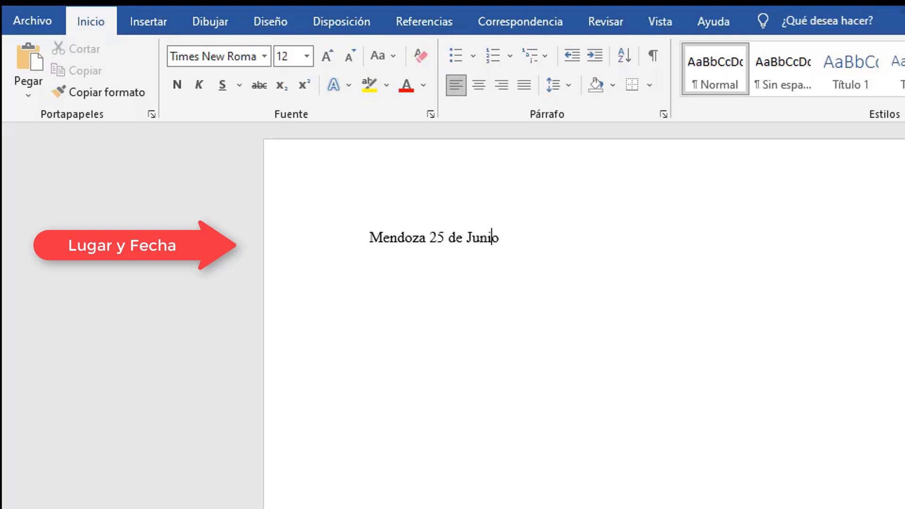
{"action": "type", "text": "del 20"}
{"action": "type", "text": "22"}
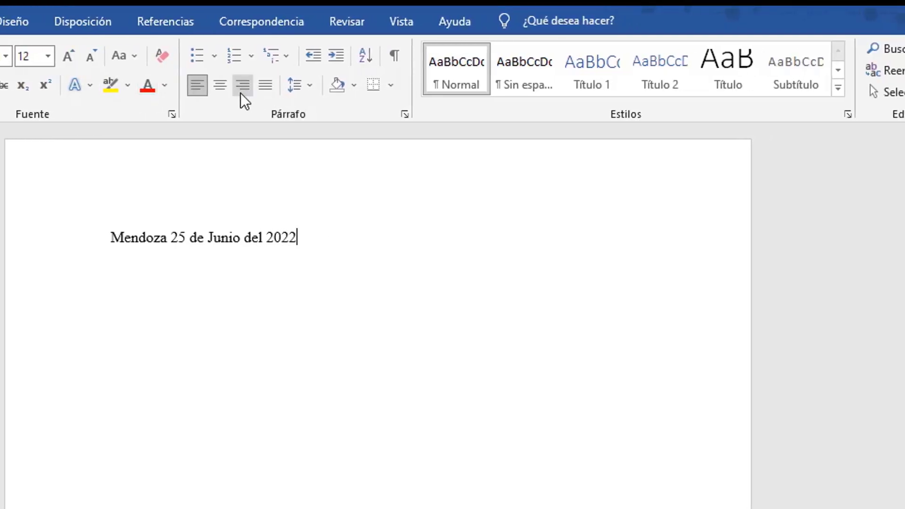
{"action": "left_click", "coordinate": [240, 92]}
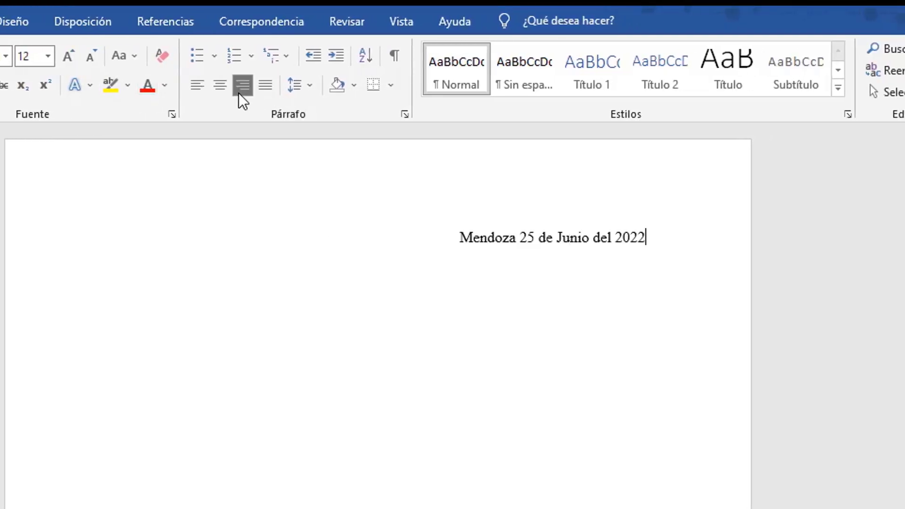
{"action": "key", "text": "Return"}
{"action": "key", "text": "Return"}
Step: Type the left-aligned recipient block: engineer's name, Gerente de Operaciones, Empresa Energía Solar, S___/___D
{"action": "left_click", "coordinate": [197, 89]}
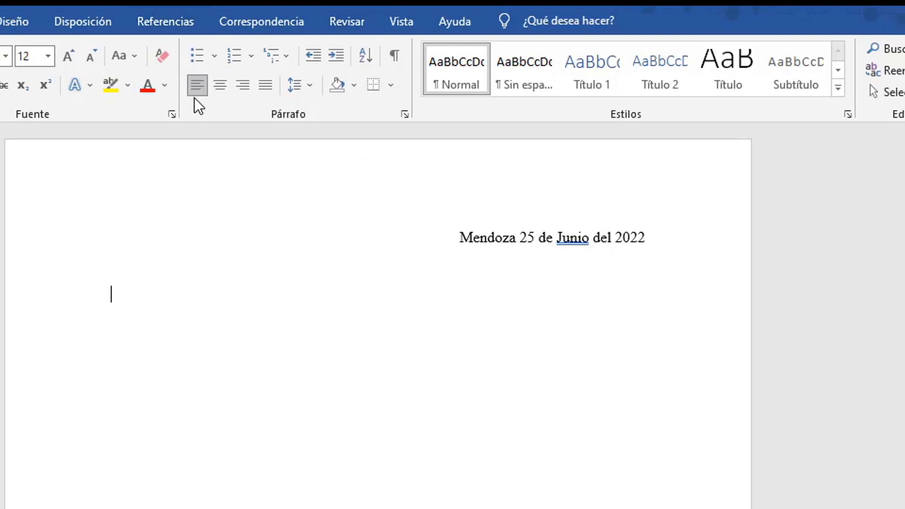
{"action": "type", "text": "Ing"}
{"action": "type", "text": ".Rodo"}
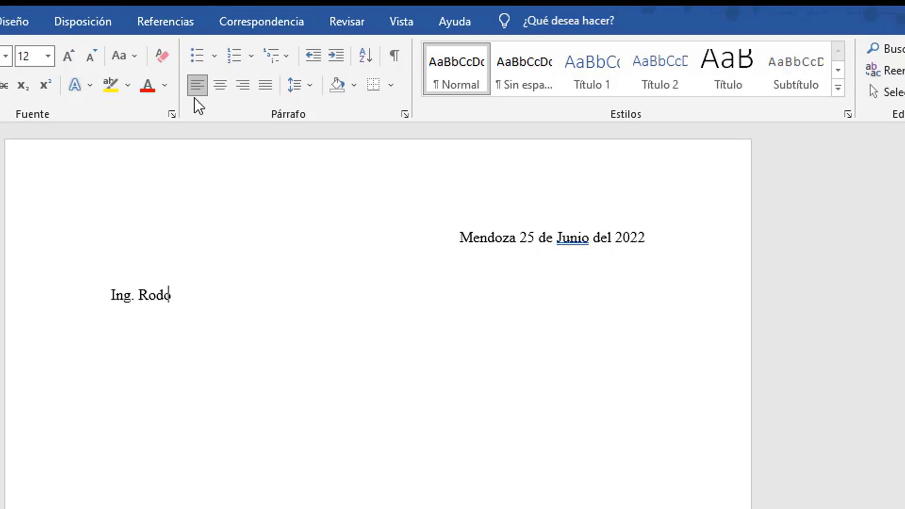
{"action": "type", "text": "fo"}
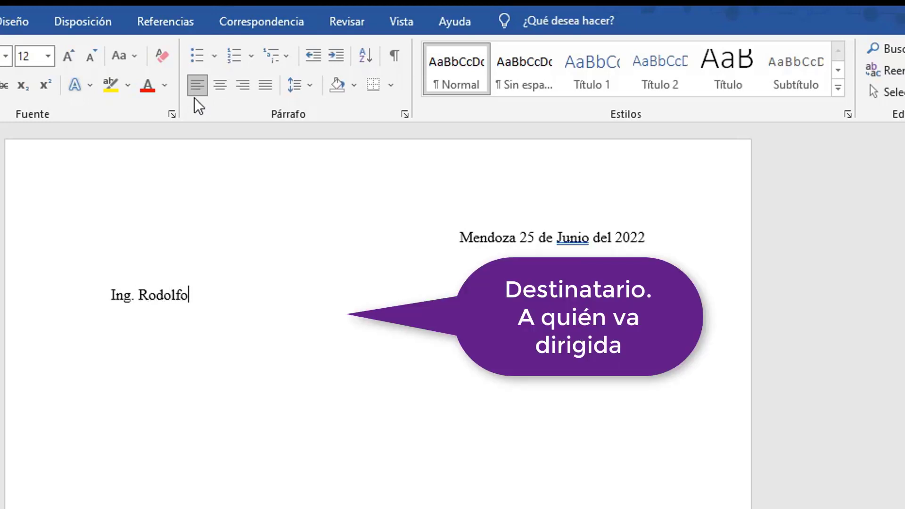
{"action": "type", "text": "Ga"}
{"action": "type", "text": "go"}
{"action": "type", "text": "Gerente"}
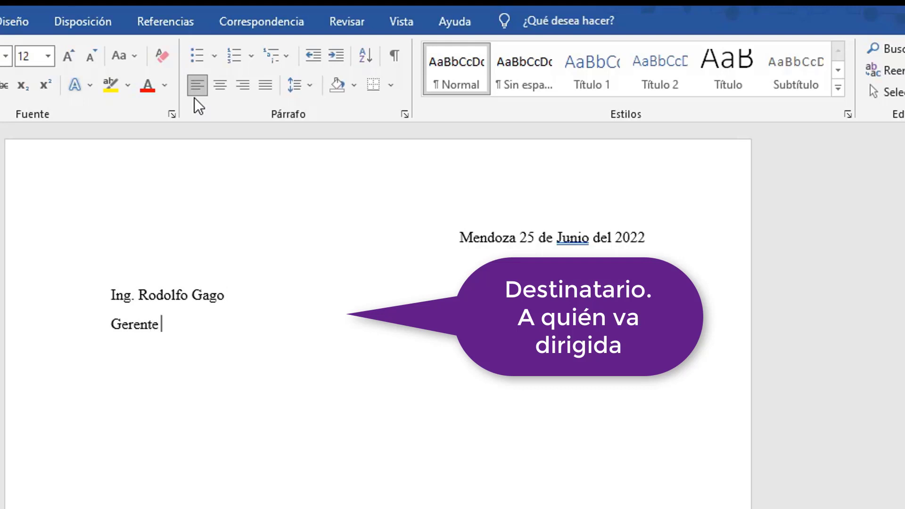
{"action": "type", "text": " de Opera"}
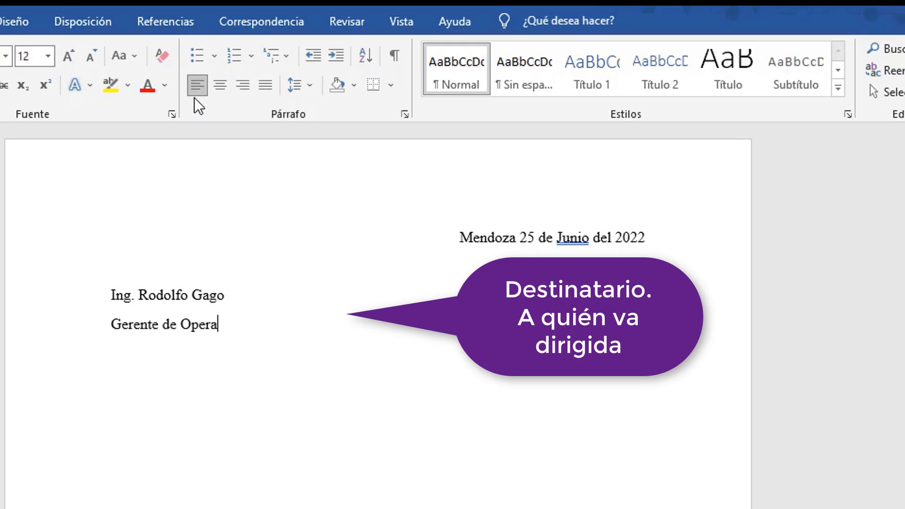
{"action": "type", "text": "co"}
{"action": "type", "text": "io"}
{"action": "type", "text": "nes"}
{"action": "type", "text": "E"}
{"action": "type", "text": "mpr"}
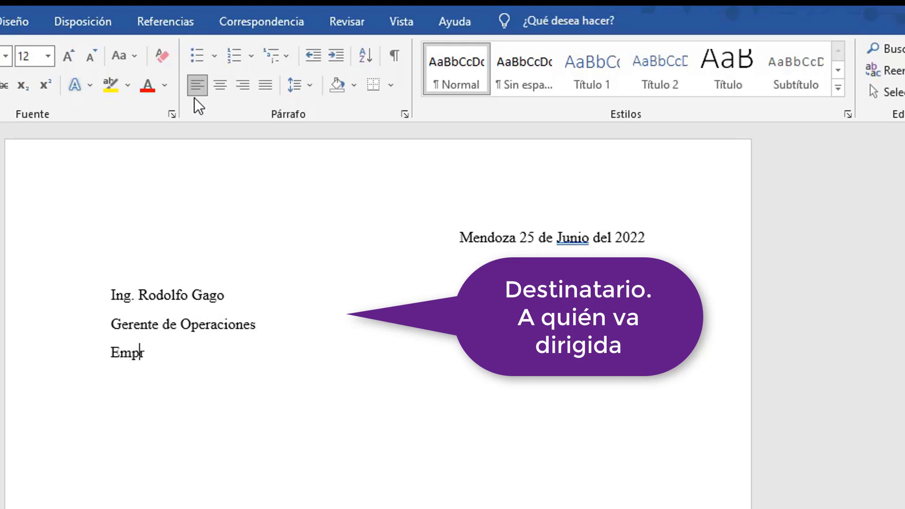
{"action": "type", "text": "esaEn"}
{"action": "type", "text": "ergía "}
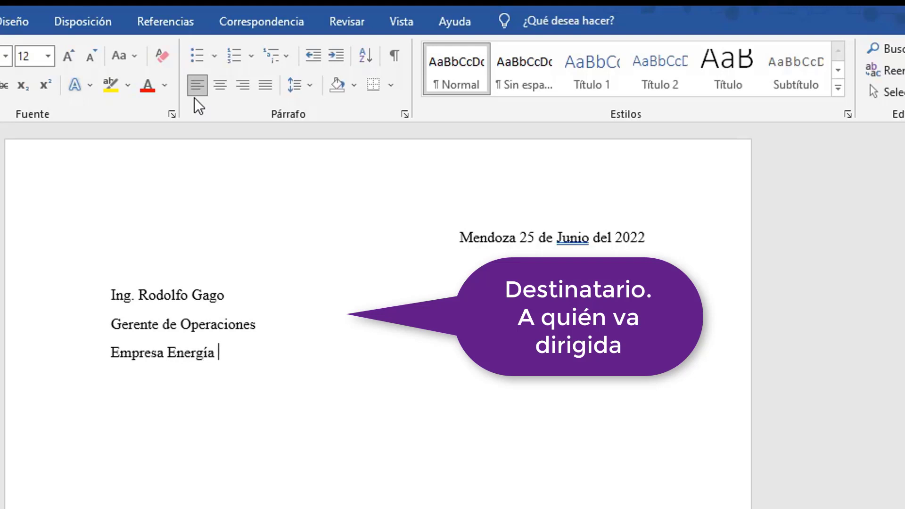
{"action": "type", "text": "Solar"}
{"action": "type", "text": "S"}
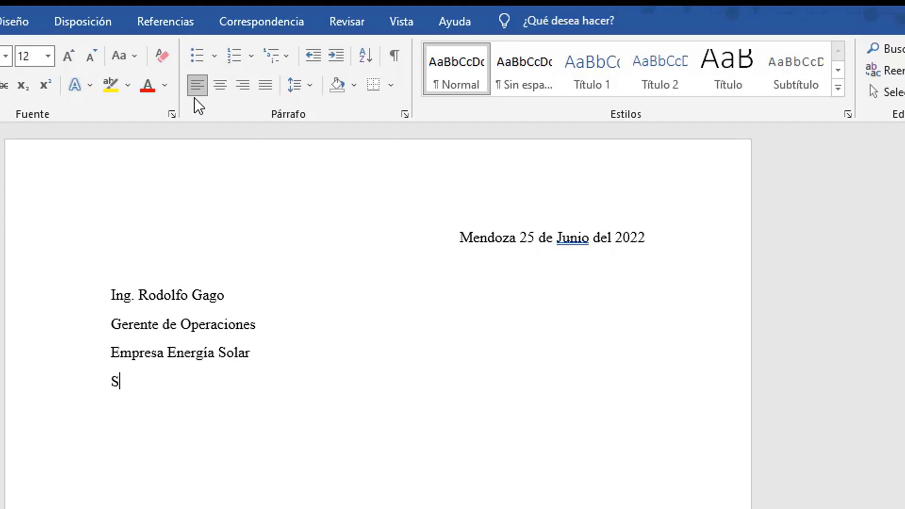
{"action": "type", "text": "_____/__"}
{"action": "type", "text": "___D"}
{"action": "key", "text": "Return"}
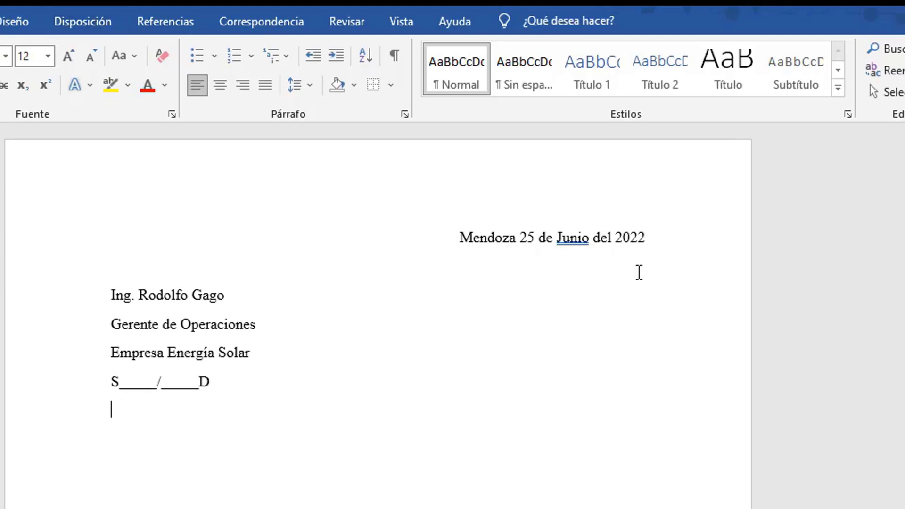
Step: Give the four recipient lines 1,0 line spacing with no space after paragraphs
{"action": "mouse_move", "coordinate": [216, 381]}
{"action": "left_mouse_down"}
{"action": "mouse_move", "coordinate": [145, 326]}
{"action": "mouse_move", "coordinate": [113, 282]}
{"action": "left_mouse_up"}
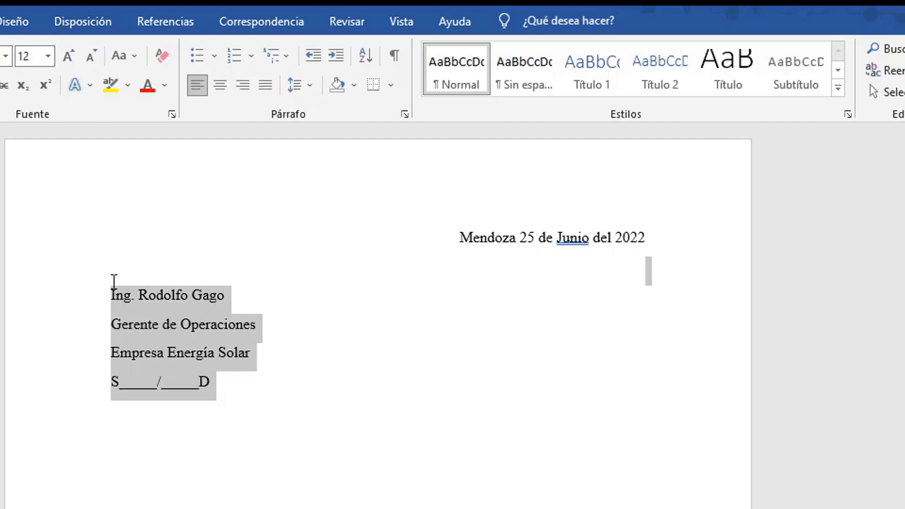
{"action": "left_click", "coordinate": [310, 85]}
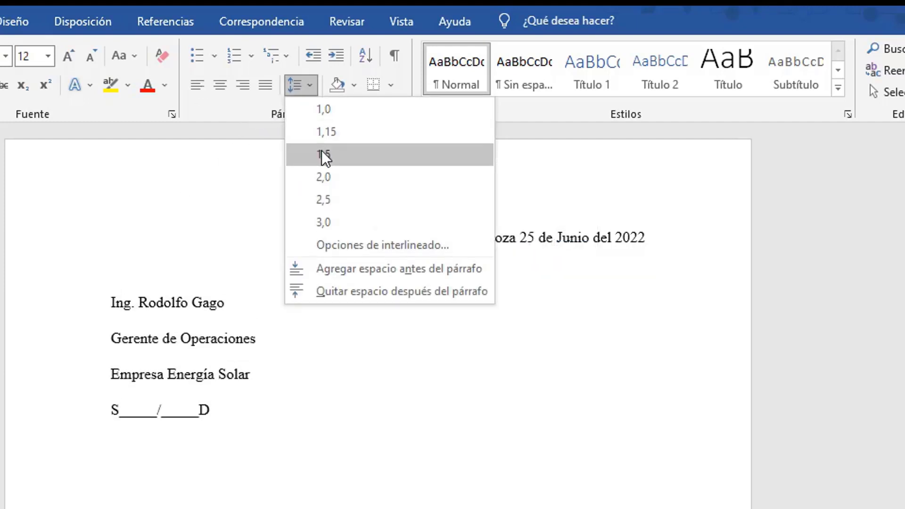
{"action": "left_click", "coordinate": [335, 108]}
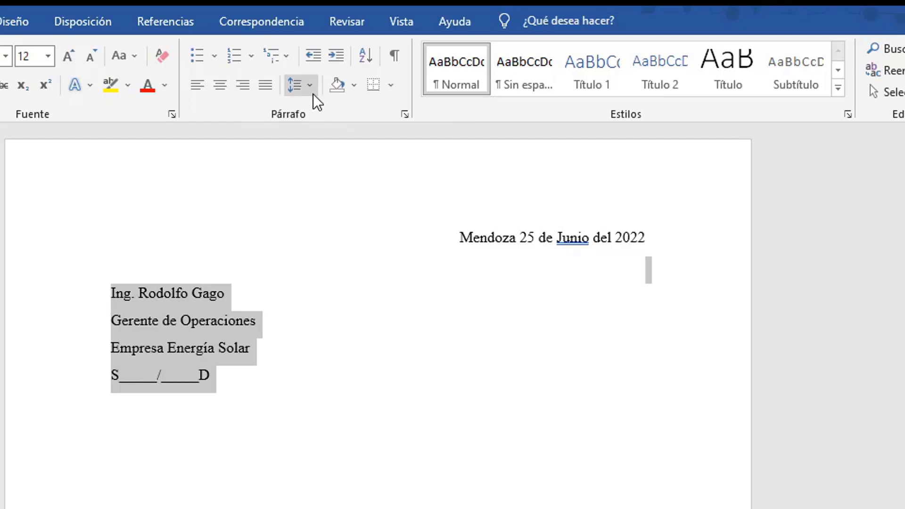
{"action": "left_click", "coordinate": [312, 89]}
{"action": "left_click", "coordinate": [357, 291]}
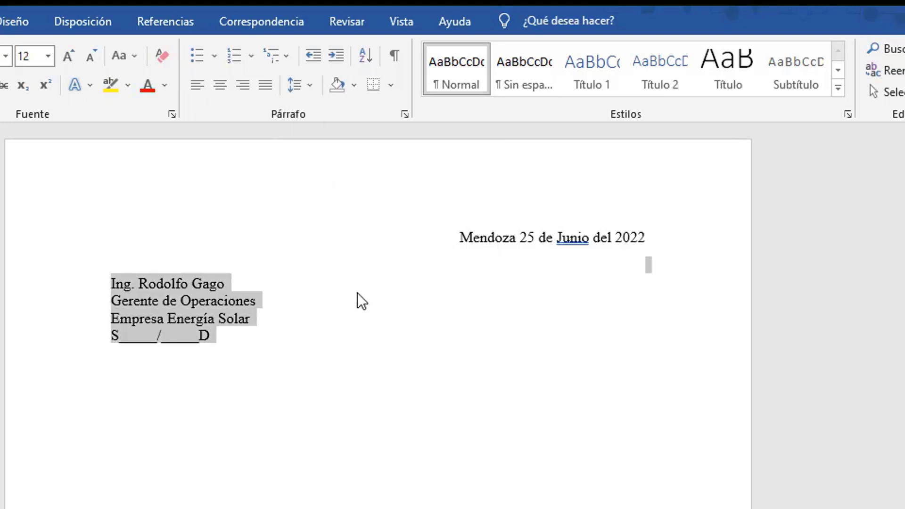
Step: Add a new right-aligned empty line below the S___/___D line
{"action": "left_click", "coordinate": [245, 337]}
{"action": "key", "text": "Return"}
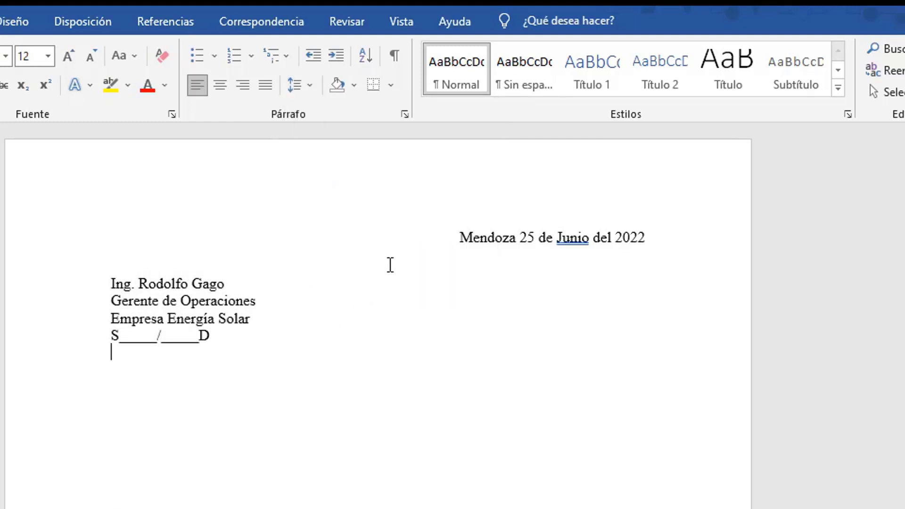
{"action": "key", "text": "ctrl+d"}
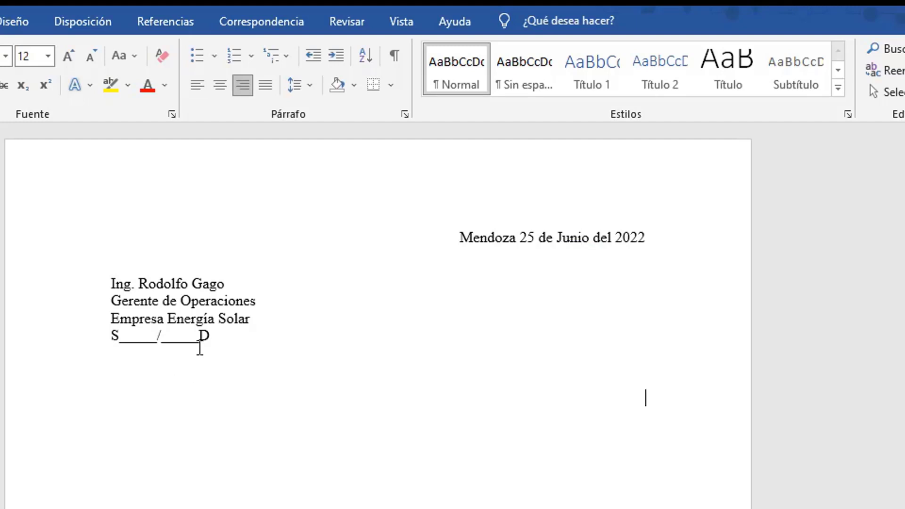
{"action": "left_click", "coordinate": [216, 339]}
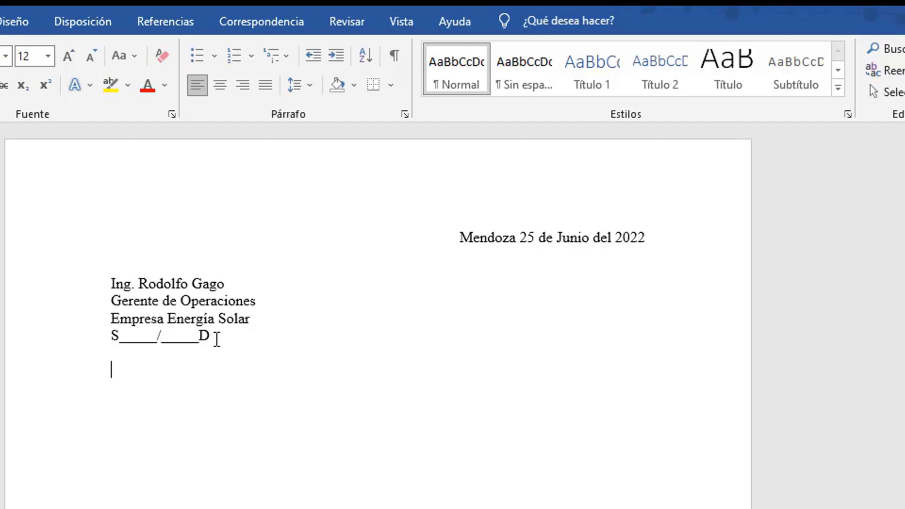
Step: Type the greeting 'De mi mayor consideración:' and paste the body text below it
{"action": "type", "text": "De mi "}
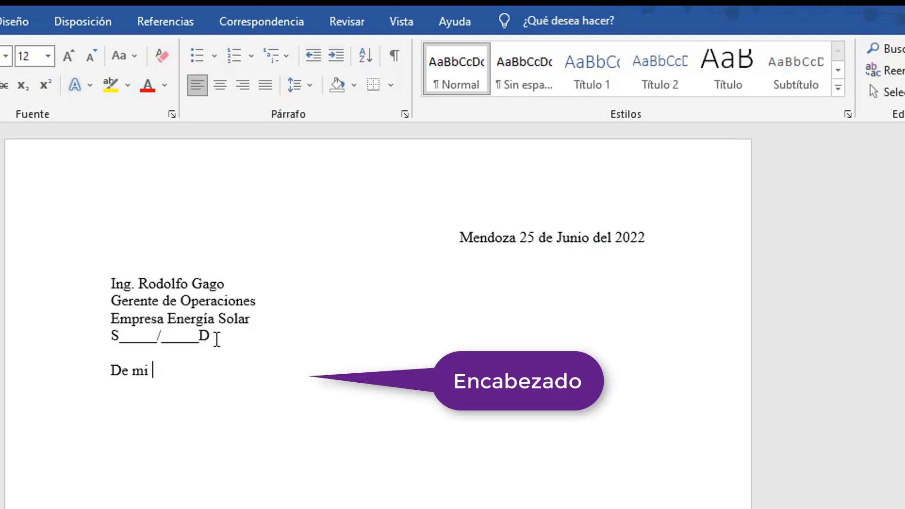
{"action": "type", "text": "mayor"}
{"action": "type", "text": " conside"}
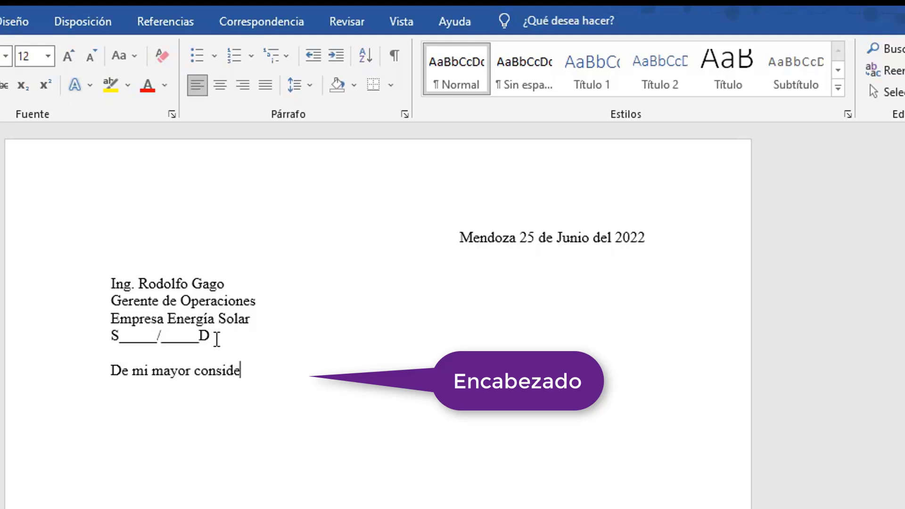
{"action": "type", "text": "ración"}
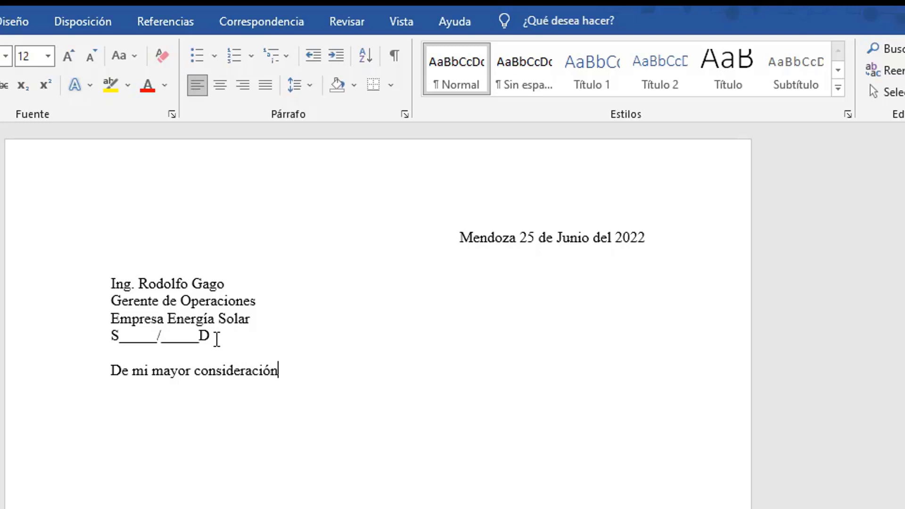
{"action": "type", "text": ":"}
{"action": "key", "text": "Return"}
{"action": "type", "text": "Me dirijo a a usted a fin de solicitarle una reunión con Usted para que evaluar las ventajas de los softwares de gestión que quiero enseñarle. Destacando el software de Tablero de Control. Por otra parte, quisiera solicitarle, que los gerentes de su compañía estén presentes en dicha presentación . Espero que me indique el día y hora que me puede recibir"}
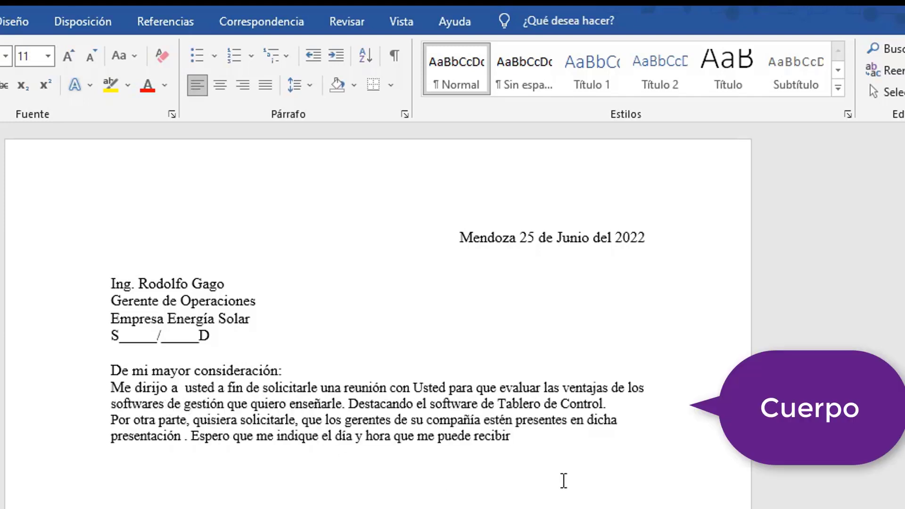
Step: Move the 'Espero…' sentence onto its own line and end it with a period
{"action": "left_click", "coordinate": [193, 437]}
{"action": "key", "text": "Return"}
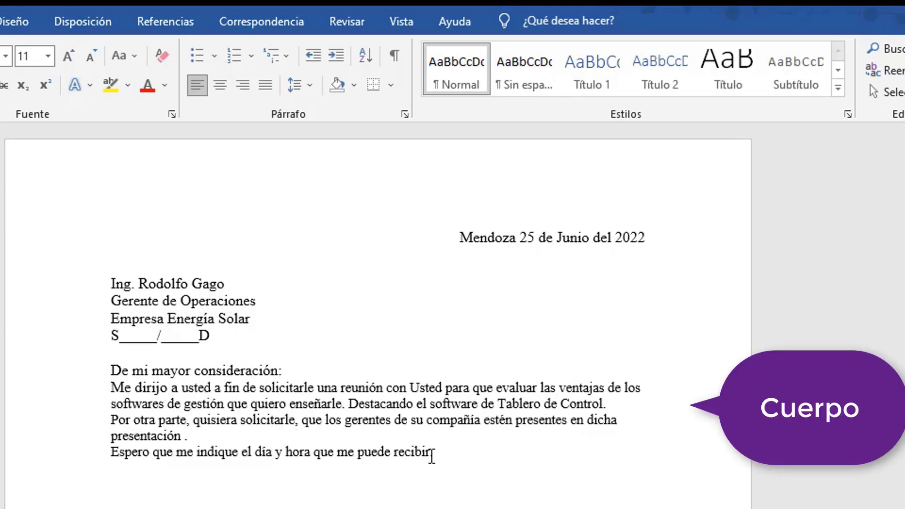
{"action": "left_click", "coordinate": [430, 455]}
{"action": "type", "text": "."}
{"action": "key", "text": "Return"}
Step: Apply 1,5 line spacing to the body paragraphs and add a line for the closing
{"action": "left_click_drag", "start_coordinate": [112, 389], "coordinate": [443, 450]}
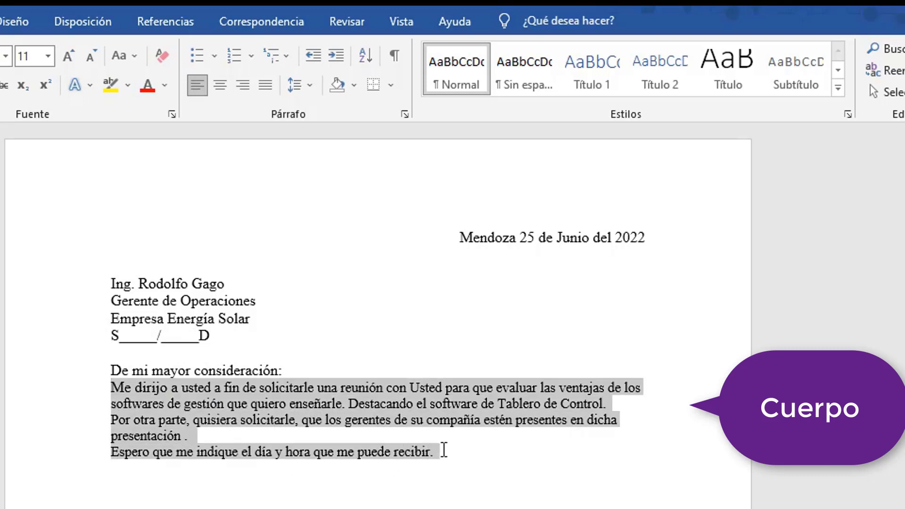
{"action": "left_click", "coordinate": [315, 88]}
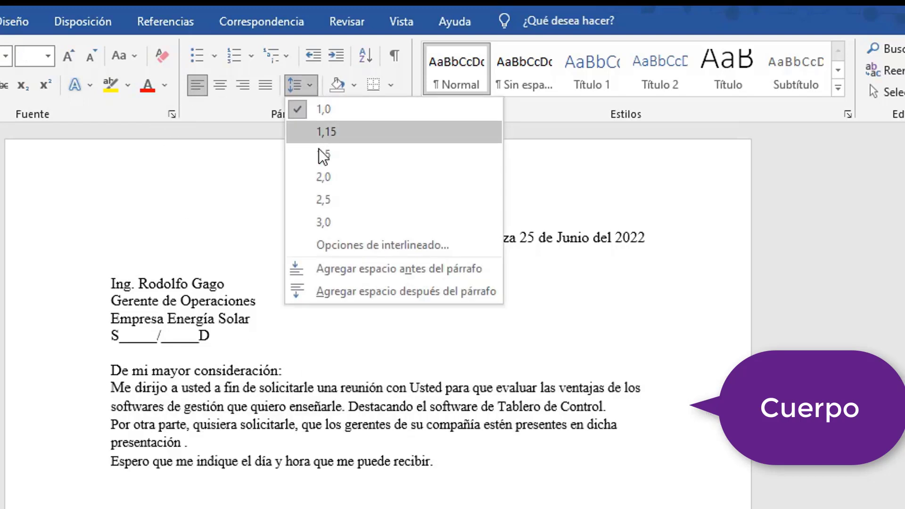
{"action": "left_click", "coordinate": [318, 157]}
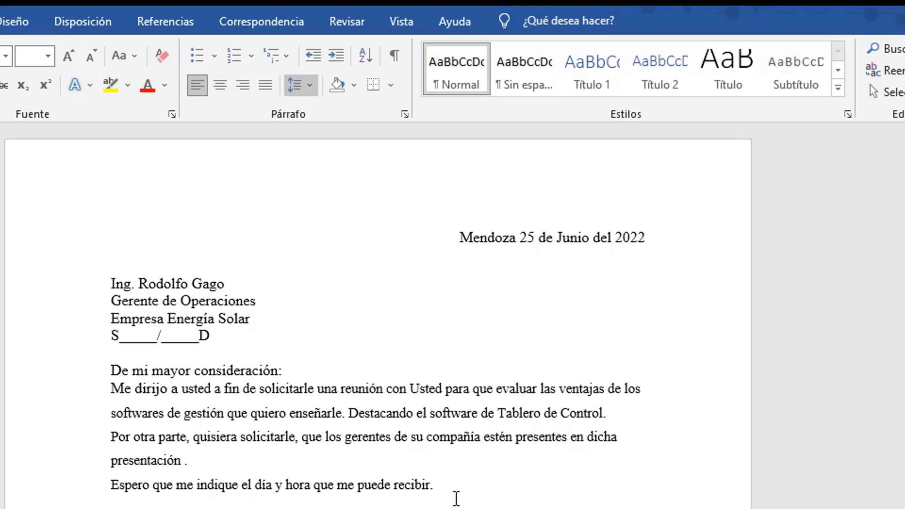
{"action": "key", "text": "Return"}
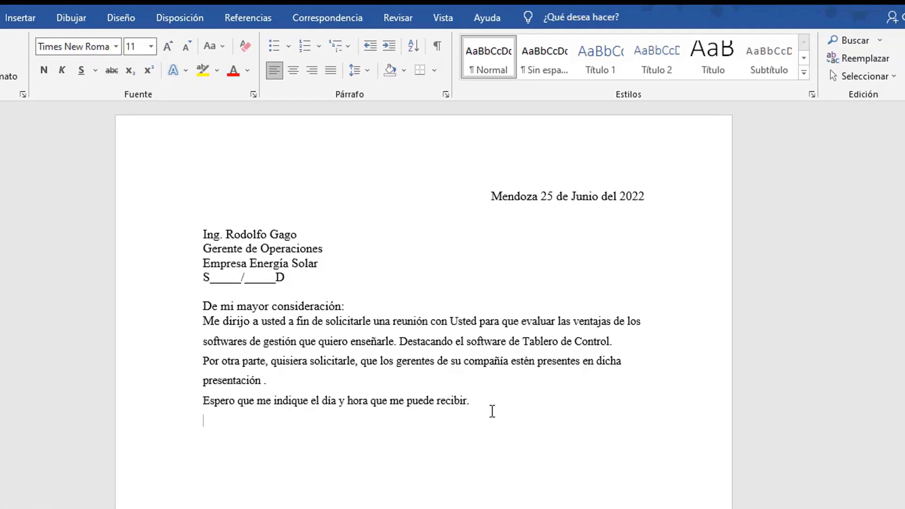
Step: Type the closing 'Saludo a Usted muy atentamente' below the body
{"action": "type", "text": "l"}
{"action": "type", "text": "udo"}
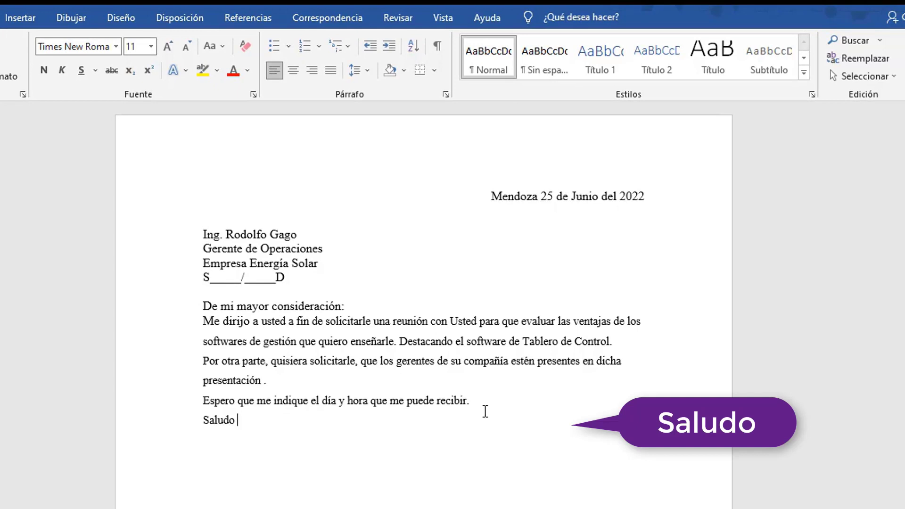
{"action": "type", "text": " a Usted"}
{"action": "type", "text": " muy at"}
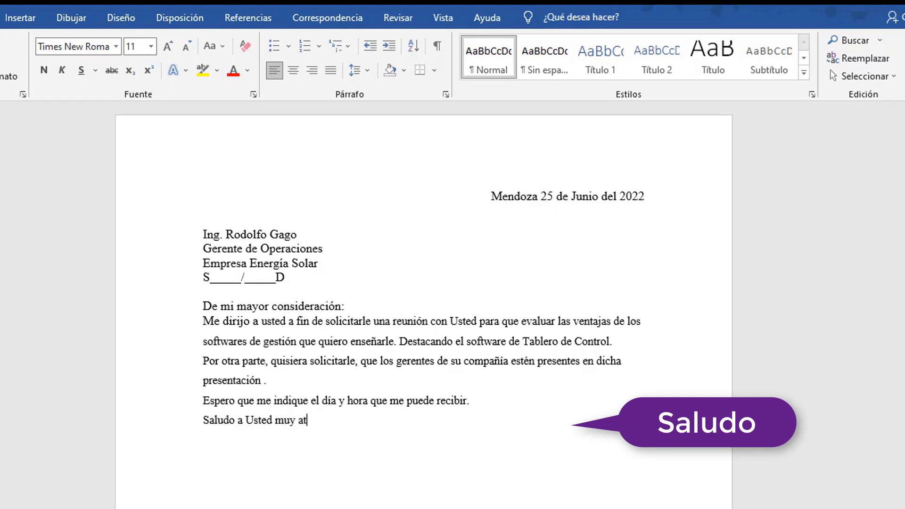
{"action": "type", "text": "entamente."}
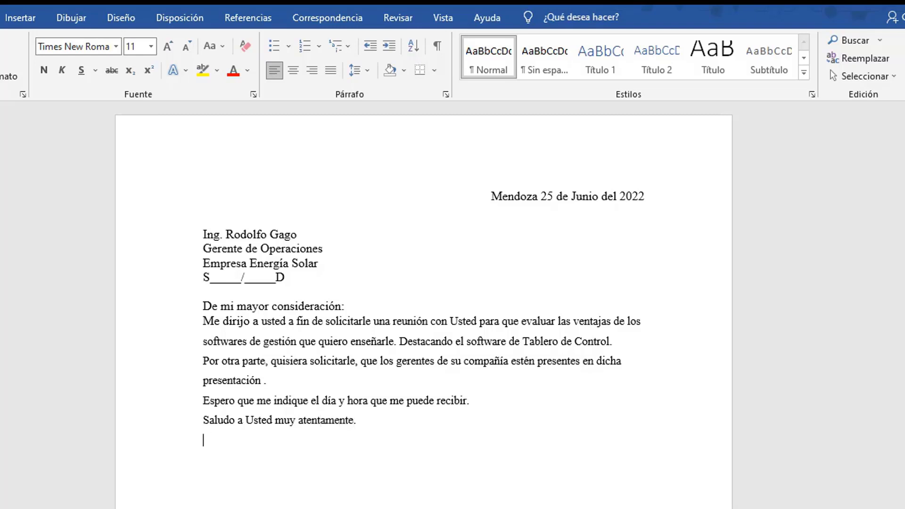
Step: Type a right-aligned signature: signer's title and name, then 'Gerente de Ventas ECSA'
{"action": "left_click", "coordinate": [311, 70]}
{"action": "type", "text": "Lic. "}
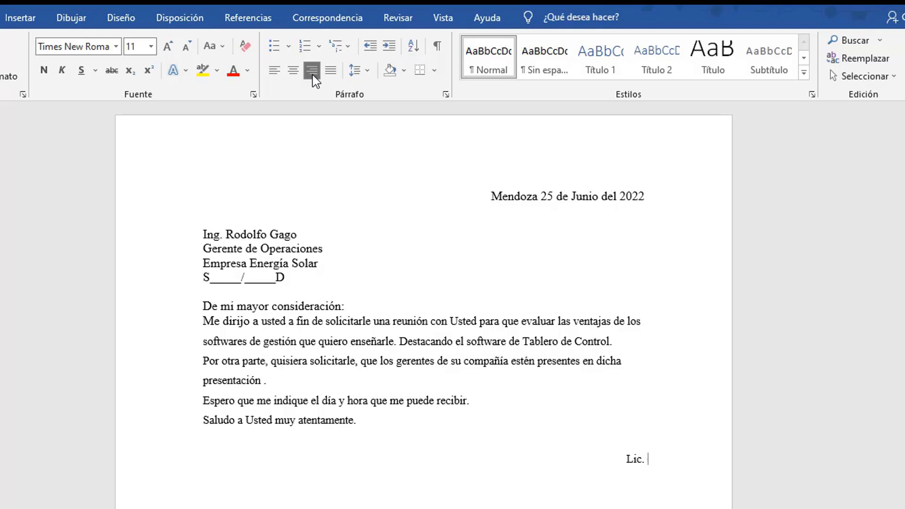
{"action": "type", "text": "Esteb"}
{"action": "type", "text": "an "}
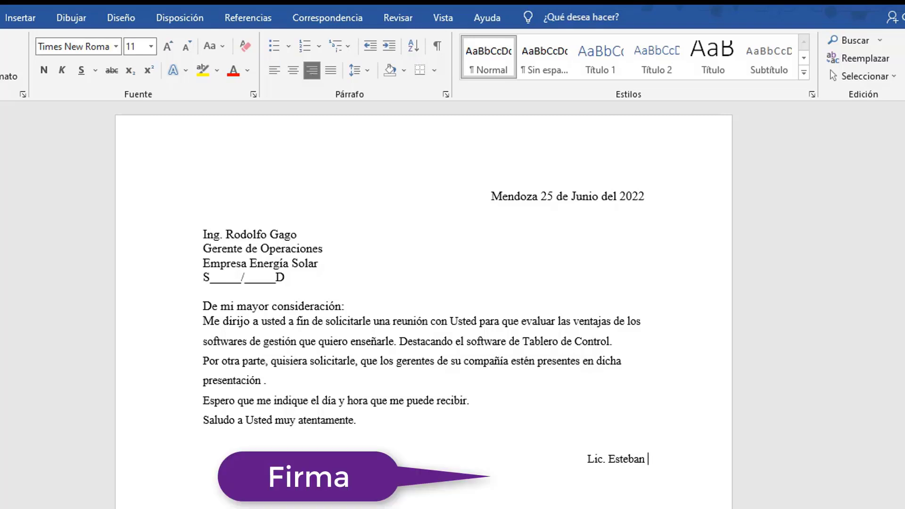
{"action": "type", "text": "Tonelli"}
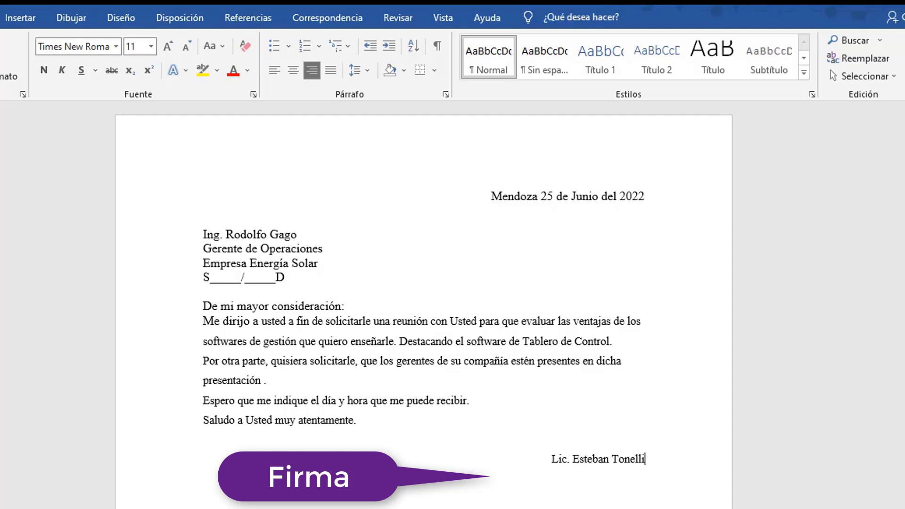
{"action": "key", "text": "Return"}
{"action": "type", "text": "rente"}
{"action": "type", "text": " de "}
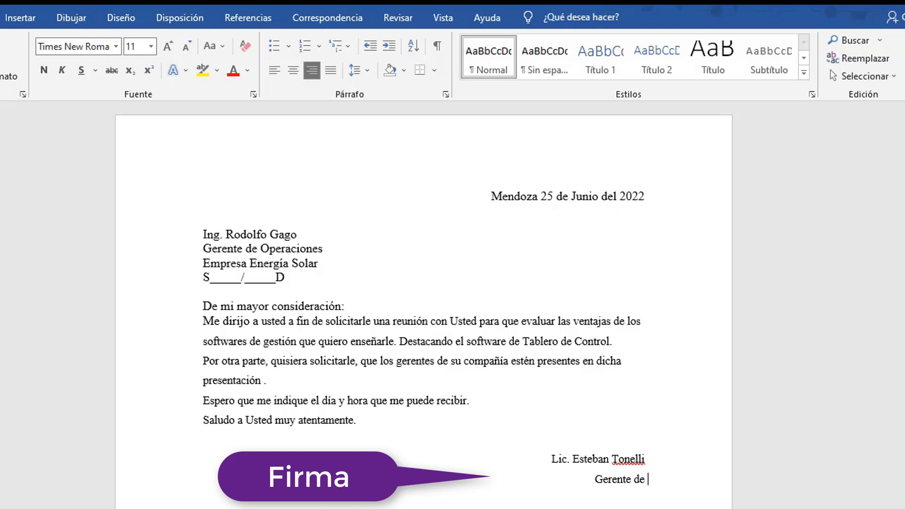
{"action": "type", "text": "Ventas"}
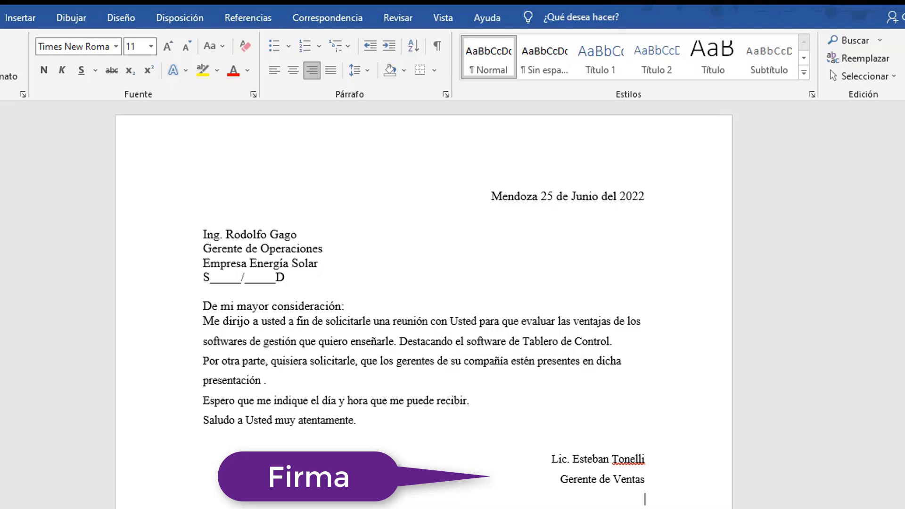
{"action": "type", "text": " ECSA"}
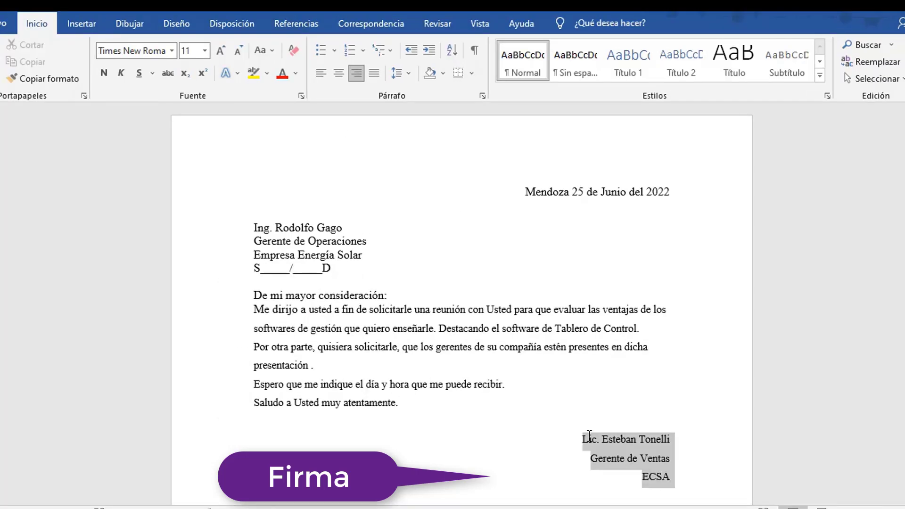
Step: Single-space the signature at 1,0, bold the signer's name line, and add a blank line above it
{"action": "left_click", "coordinate": [408, 74]}
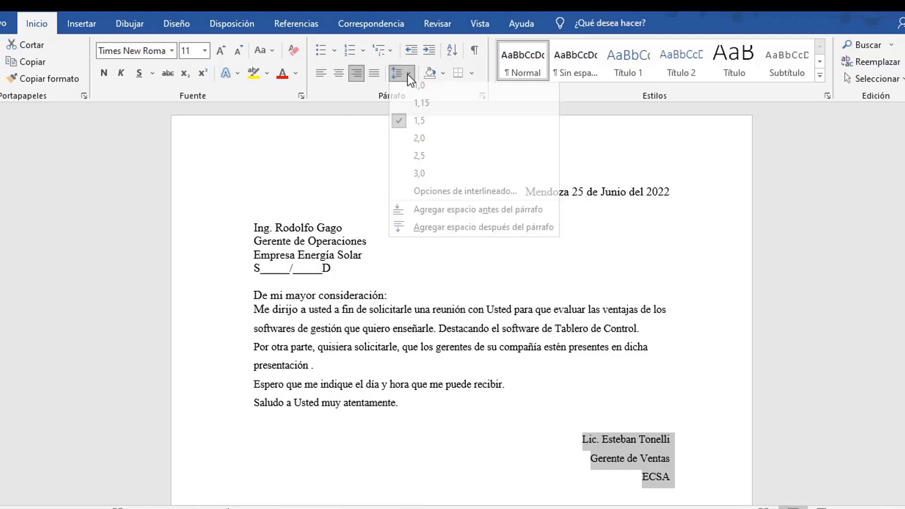
{"action": "left_click", "coordinate": [411, 98]}
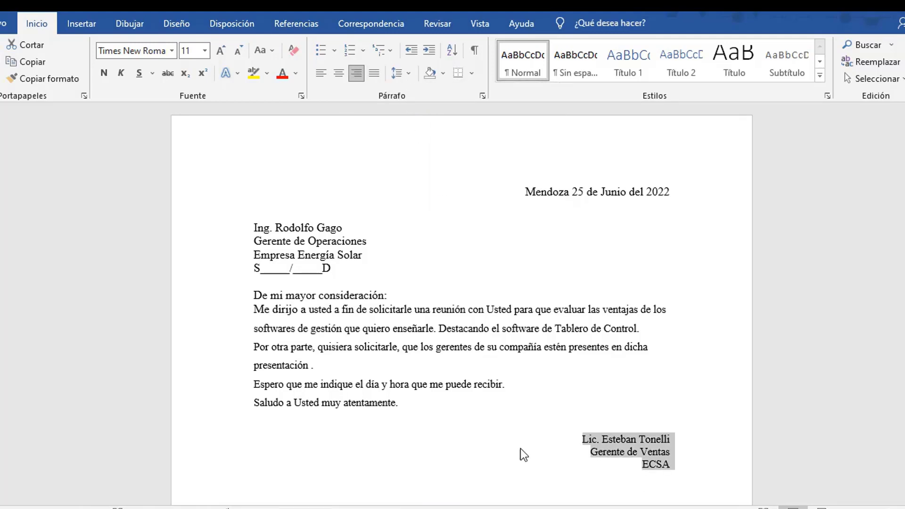
{"action": "left_click", "coordinate": [561, 446]}
{"action": "left_click_drag", "start_coordinate": [581, 441], "coordinate": [678, 442]}
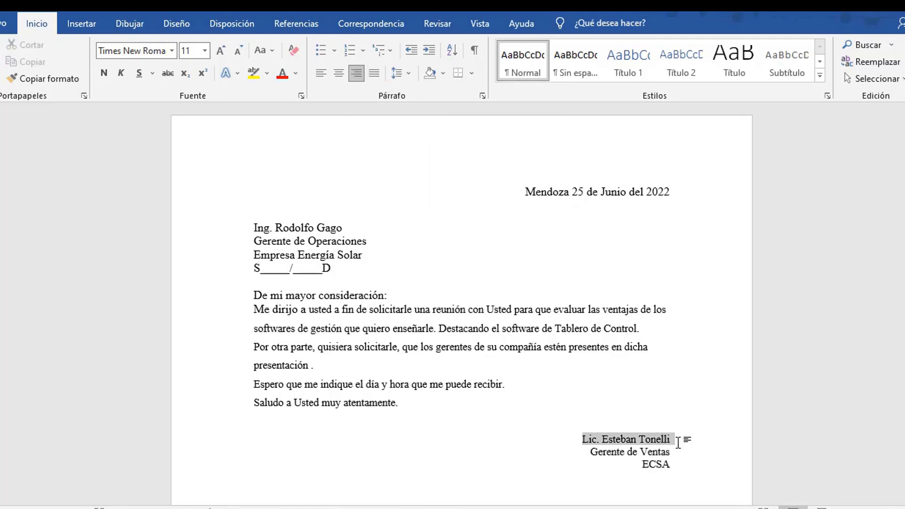
{"action": "left_click", "coordinate": [102, 76]}
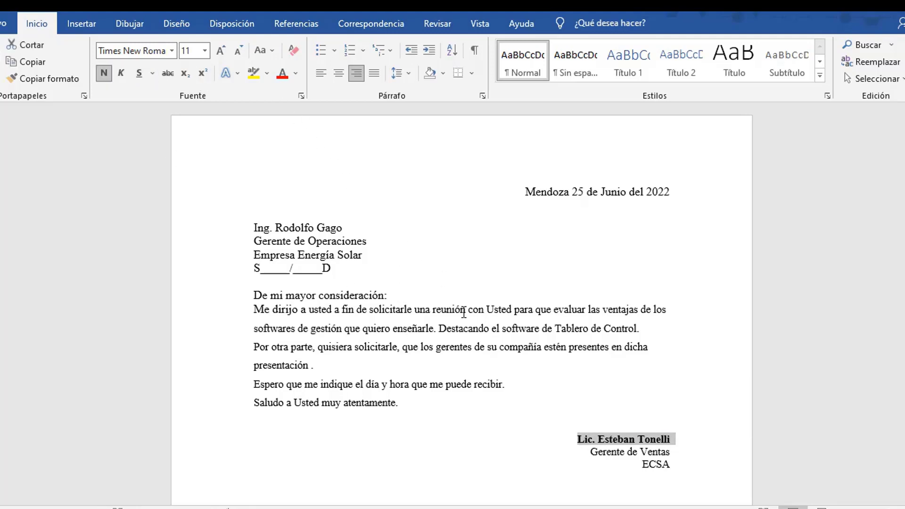
{"action": "left_click", "coordinate": [584, 424]}
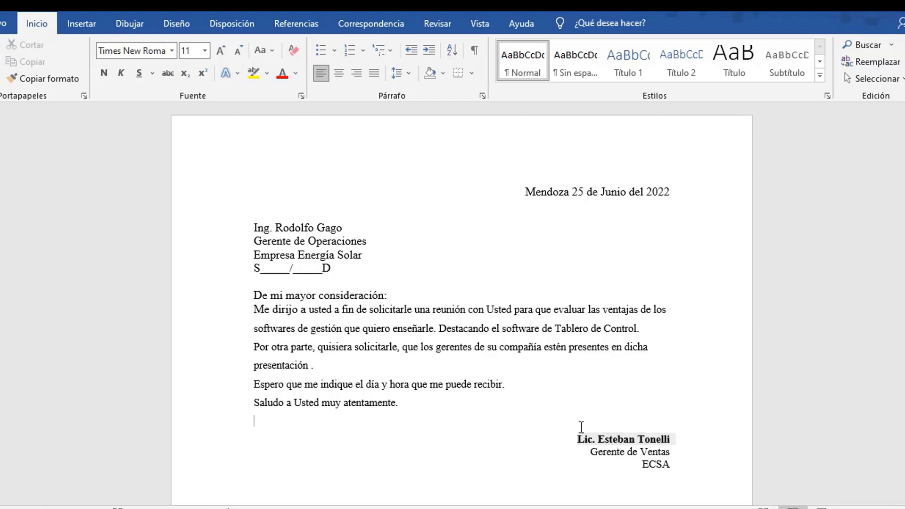
{"action": "key", "text": "Return"}
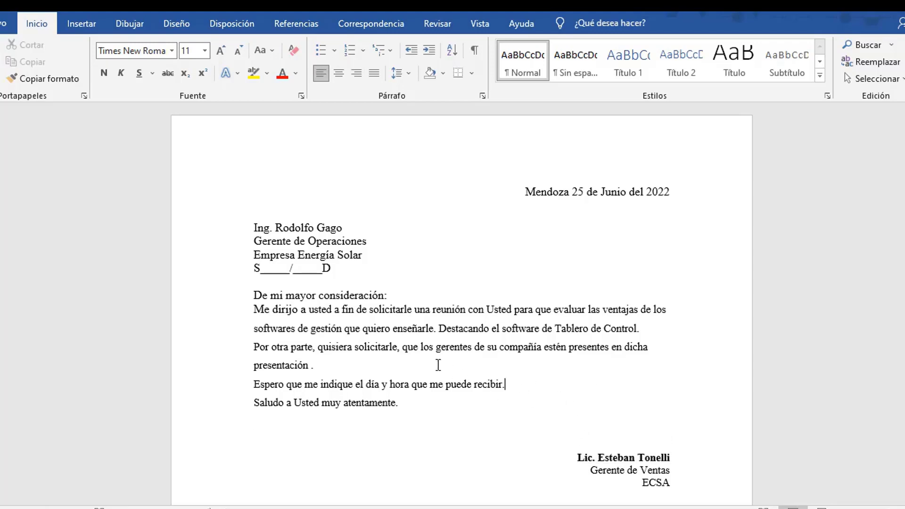
Step: Justify the letter's body paragraphs to both margins, then deselect
{"action": "left_click_drag", "start_coordinate": [514, 389], "coordinate": [251, 311]}
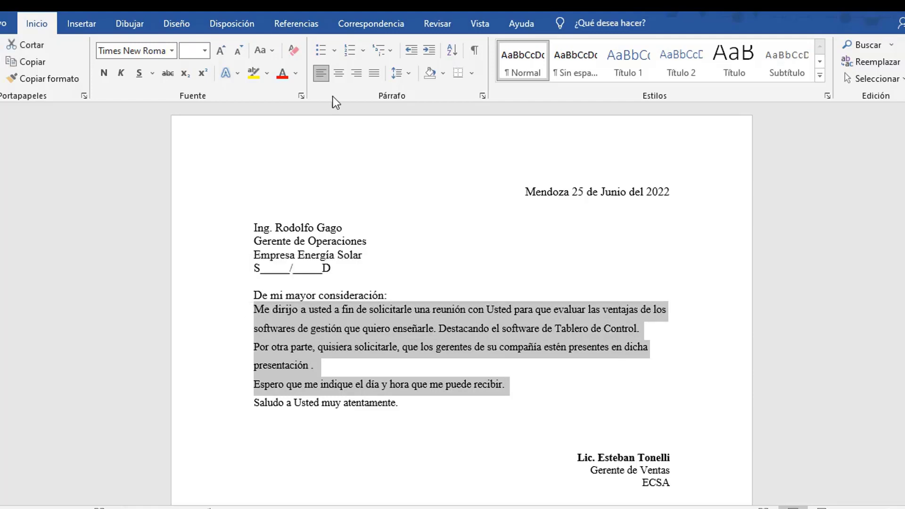
{"action": "left_click", "coordinate": [372, 74]}
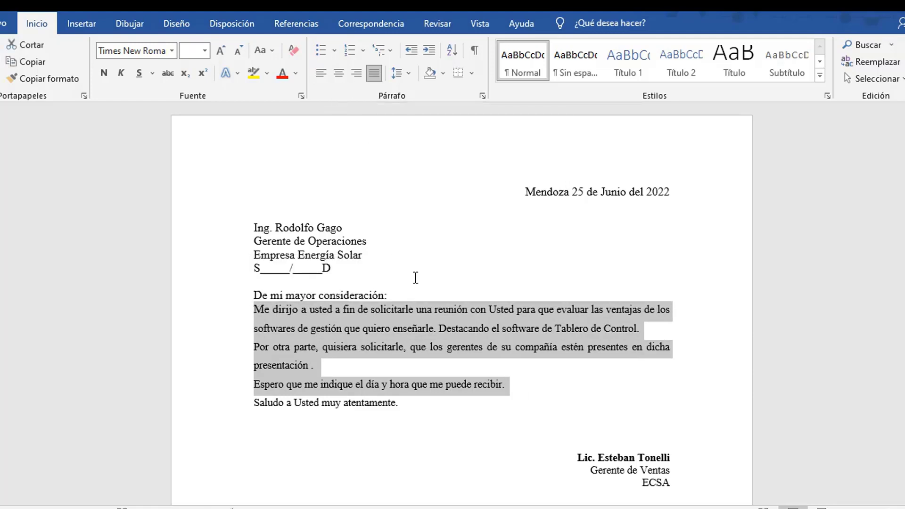
{"action": "left_click", "coordinate": [525, 449]}
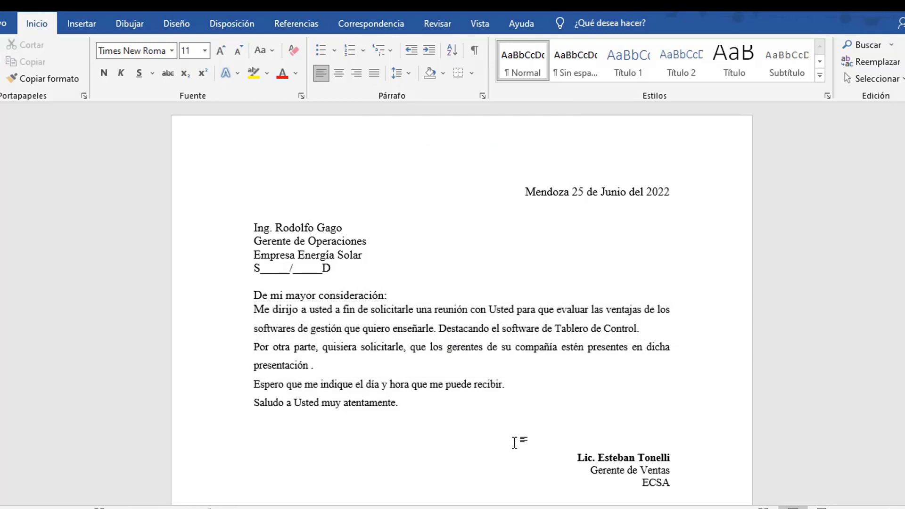